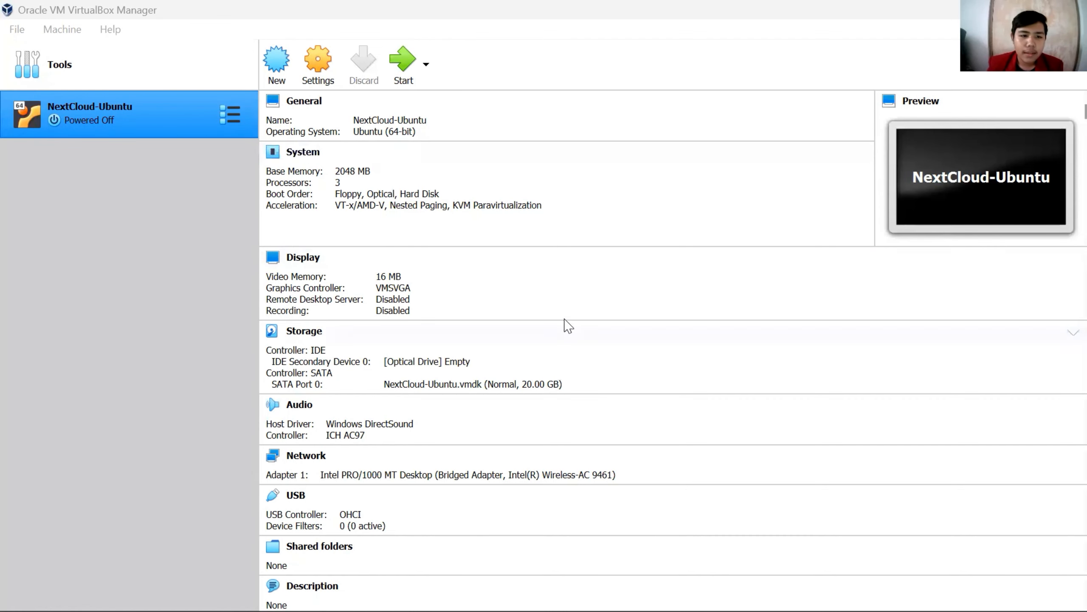
pyautogui.click(565, 328)
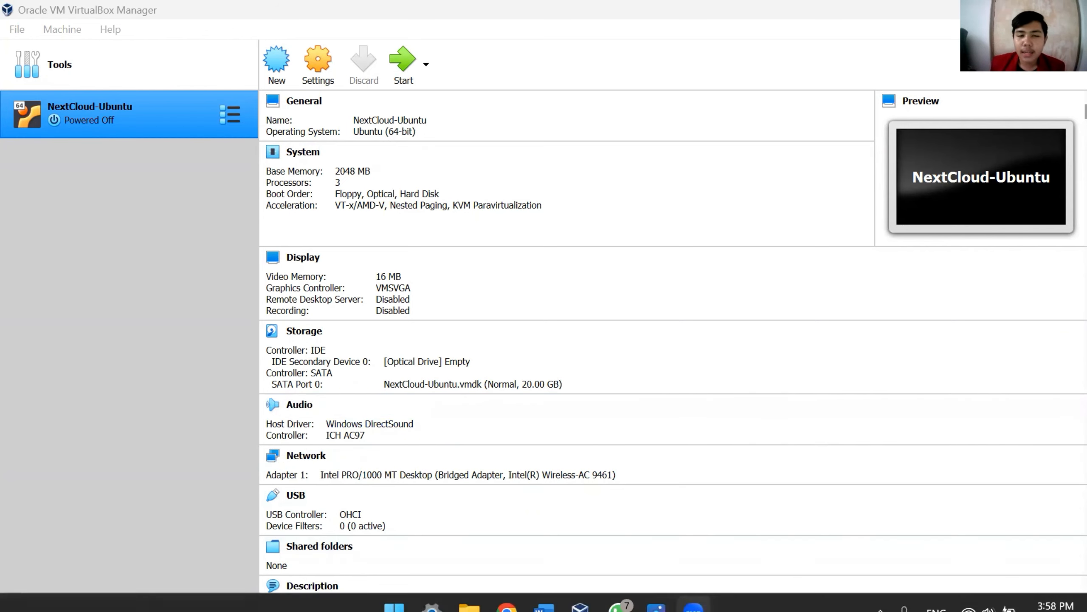
pyautogui.click(580, 591)
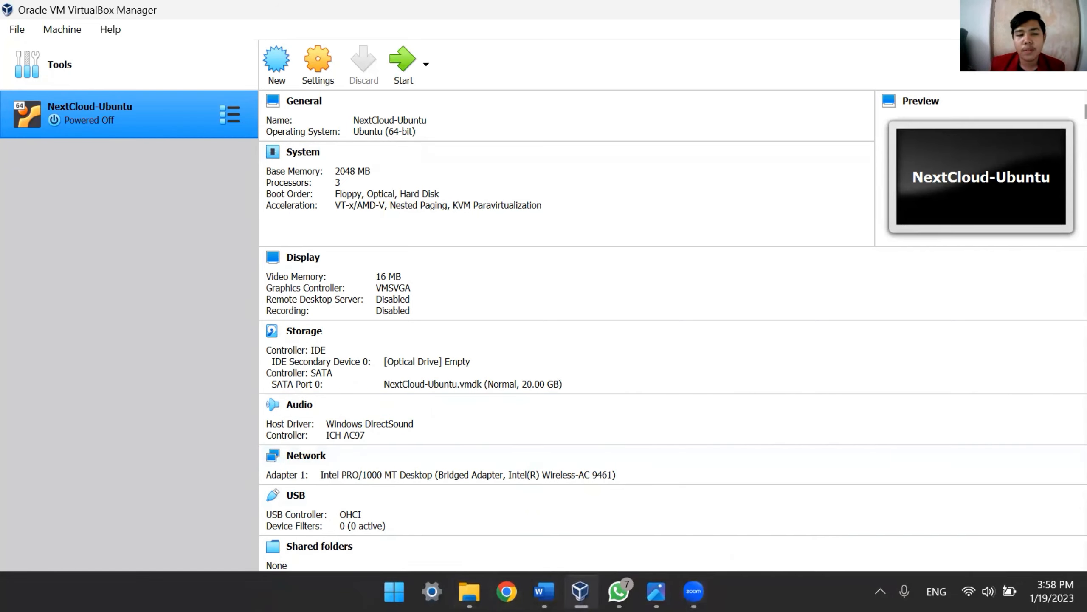
pyautogui.click(581, 591)
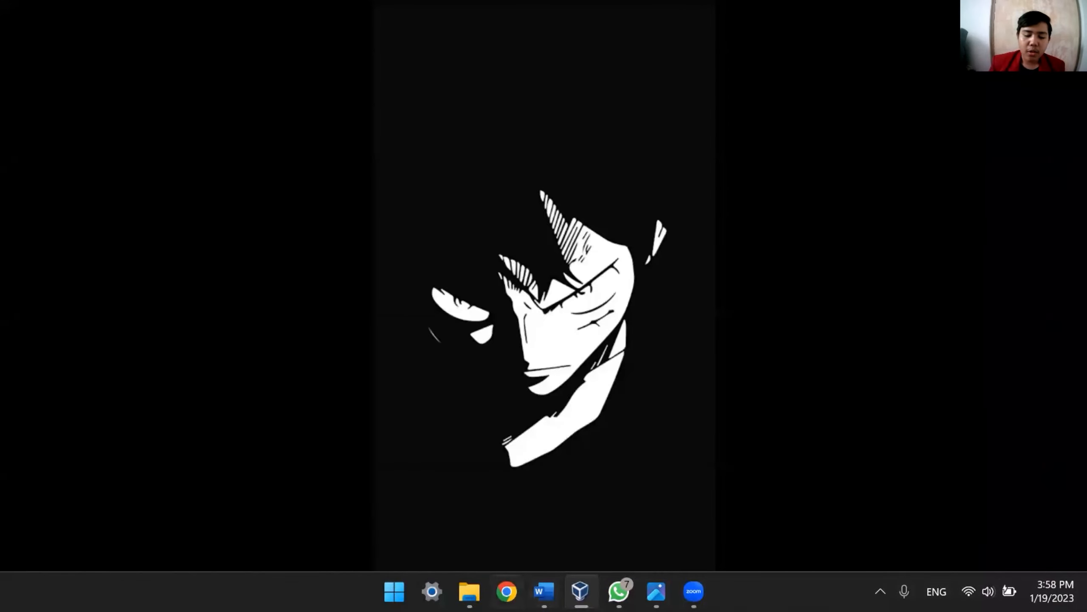
pyautogui.moveTo(469, 592)
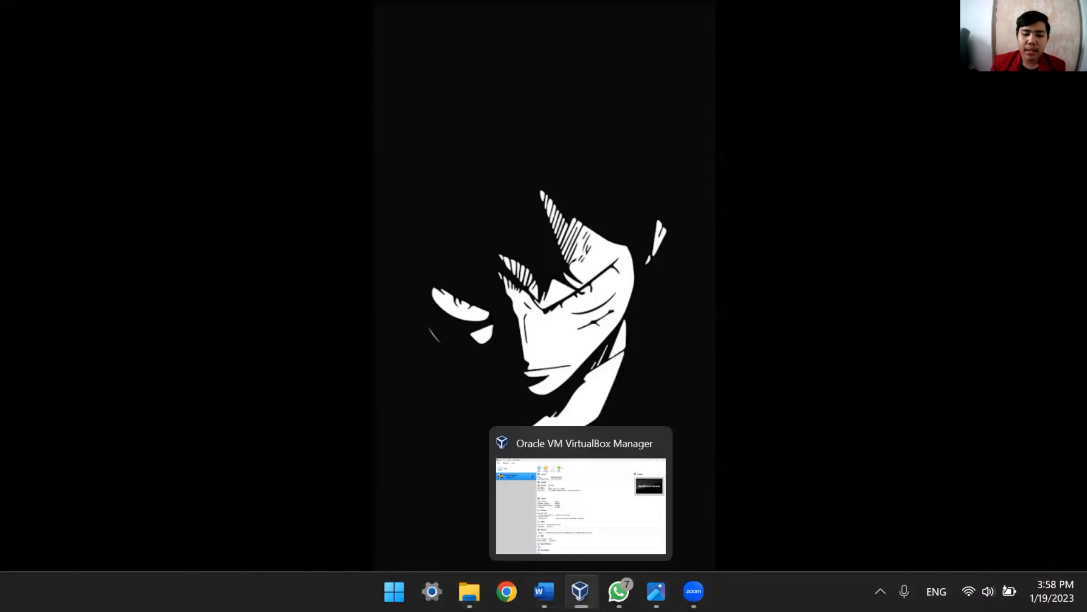
pyautogui.click(580, 591)
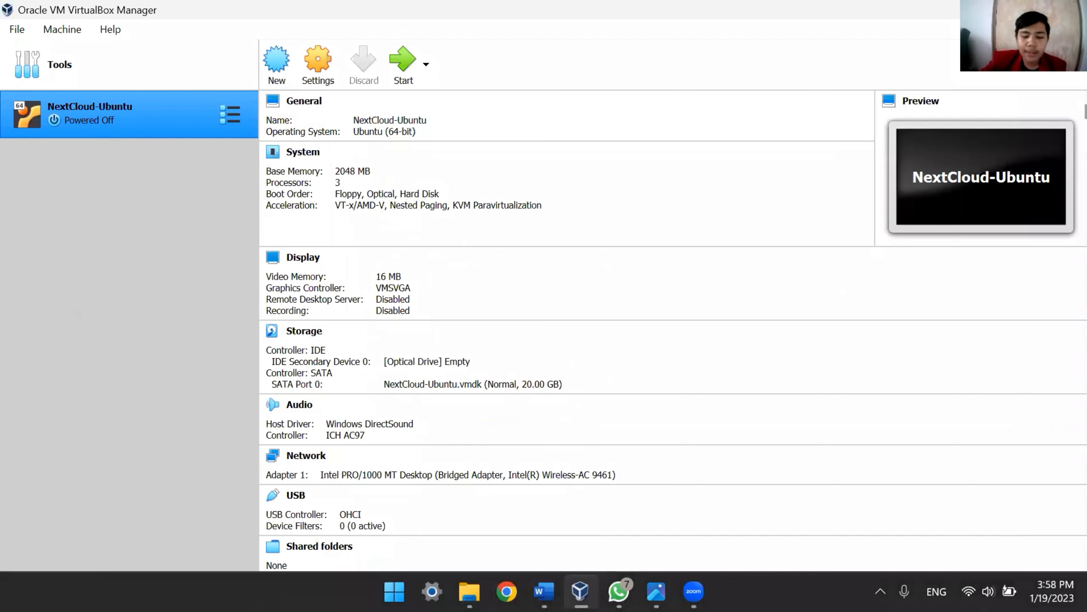
# Switch to File Explorer and locate ubuntu-22.04.1-live-server-amd64.iso on the SANDISK (E:) drive
pyautogui.moveTo(469, 592)
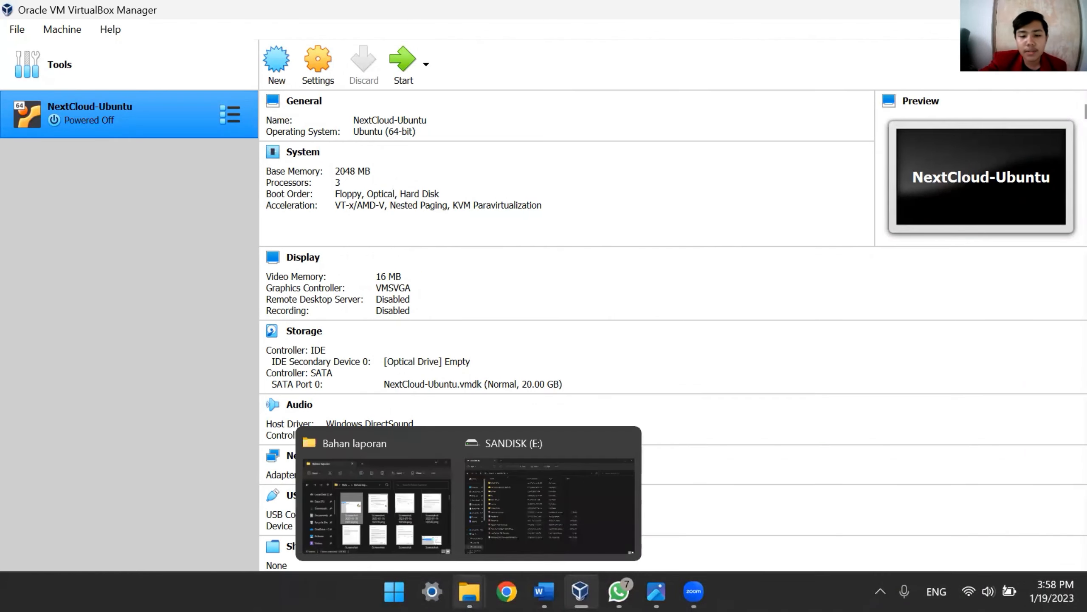
pyautogui.click(544, 526)
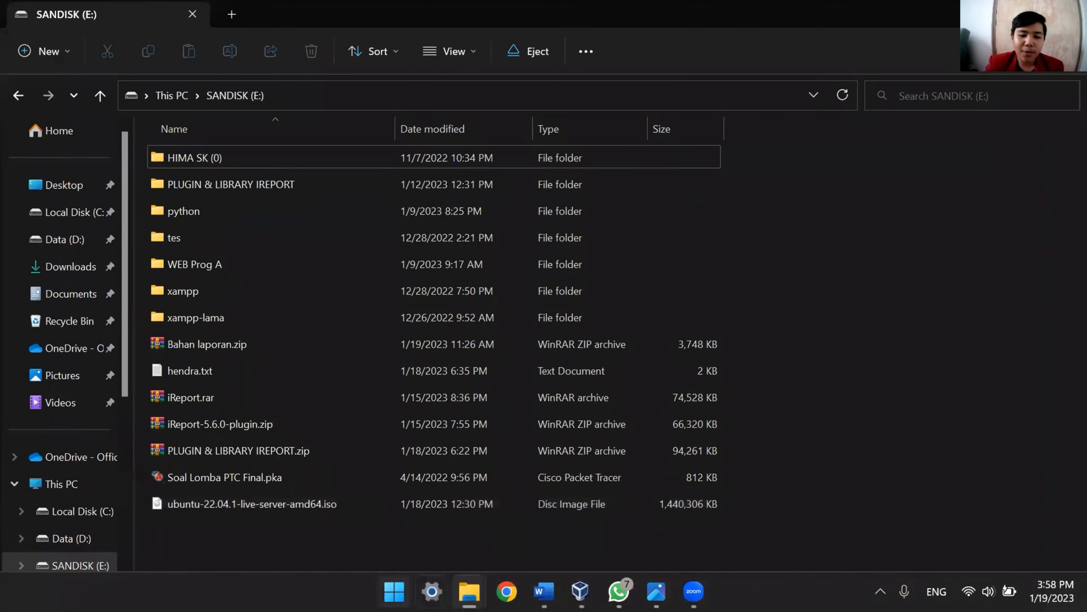
pyautogui.click(581, 591)
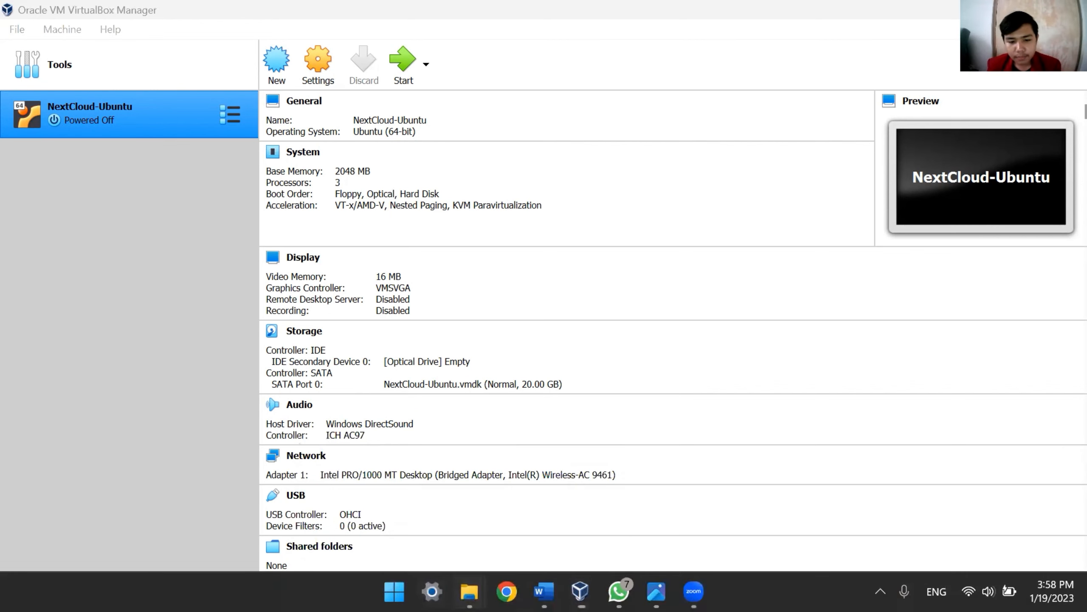
pyautogui.moveTo(470, 591)
pyautogui.click(517, 496)
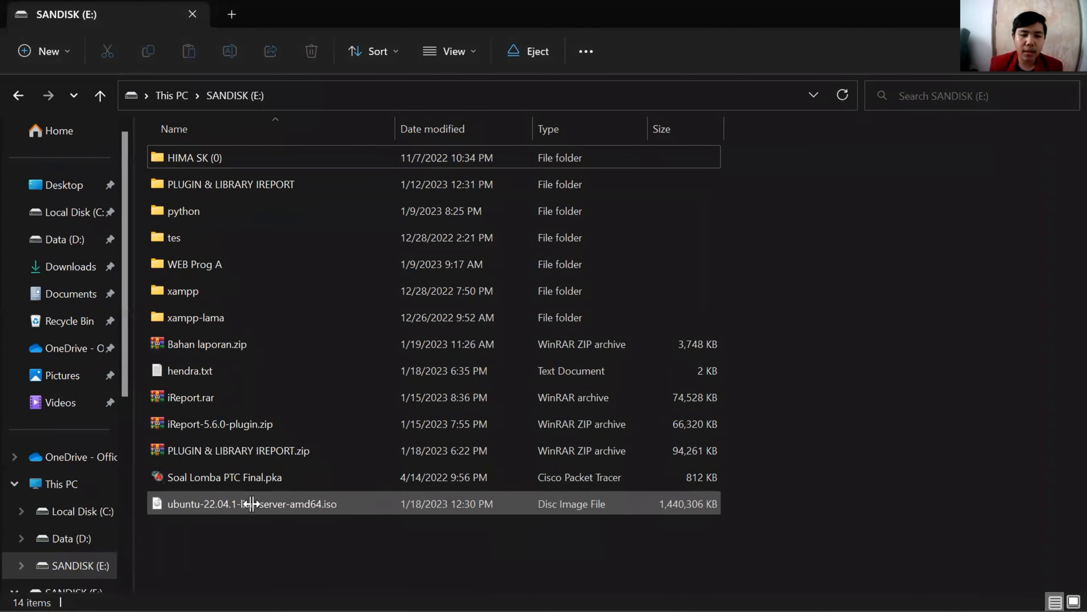
pyautogui.click(195, 526)
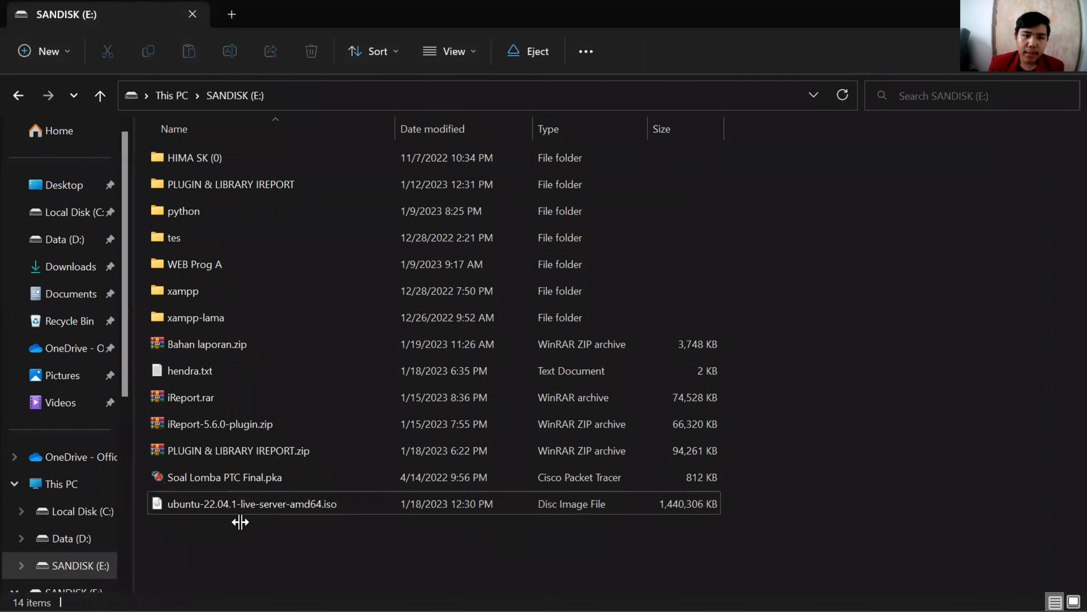
pyautogui.click(219, 509)
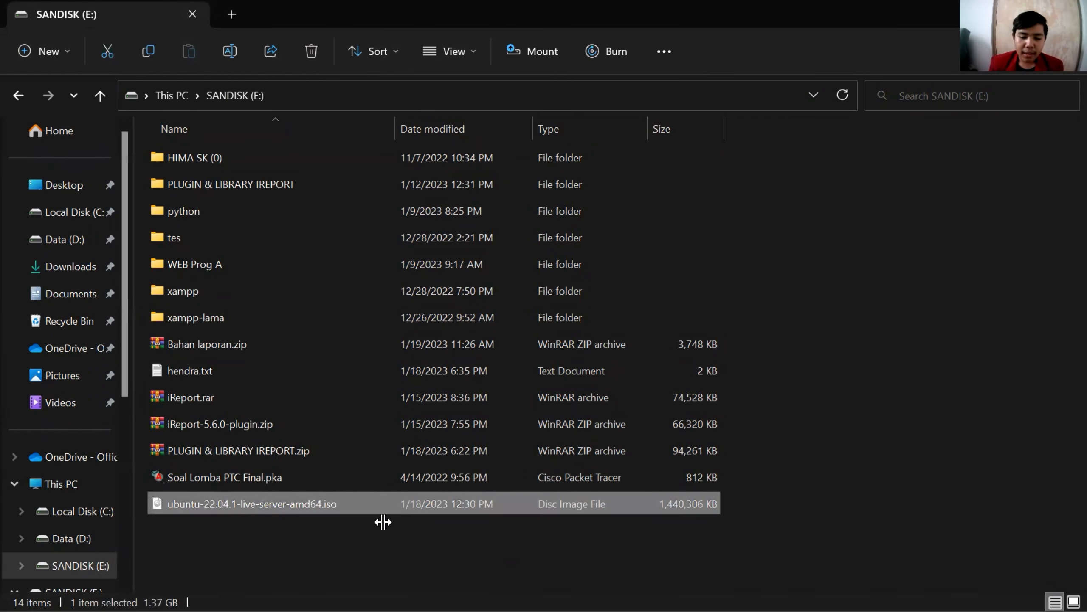
# Return to VirtualBox and start a new virtual machine named NextCloudUbuntu, with type Linux and version Ubuntu (64-bit)
pyautogui.moveTo(580, 591)
pyautogui.click(581, 493)
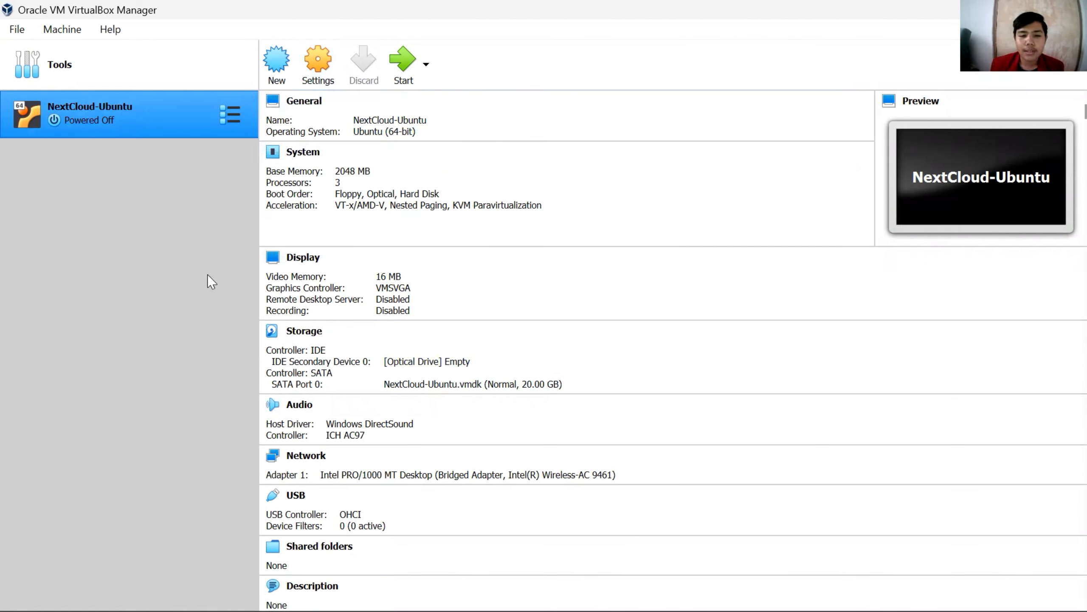
pyautogui.click(275, 65)
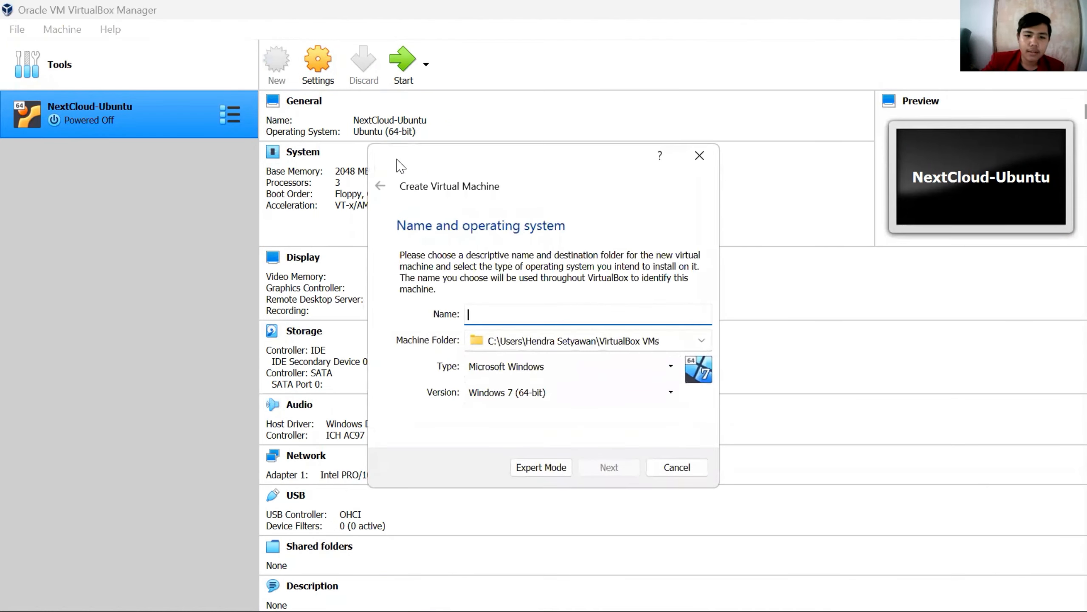
pyautogui.click(507, 314)
pyautogui.write('NextClou')
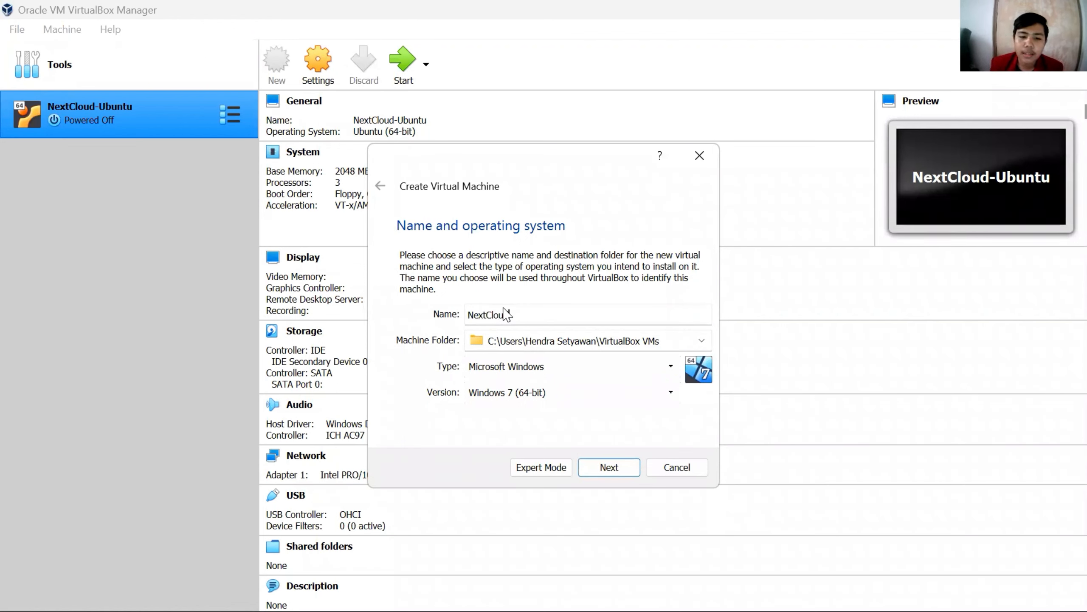
pyautogui.write('d-Ubu')
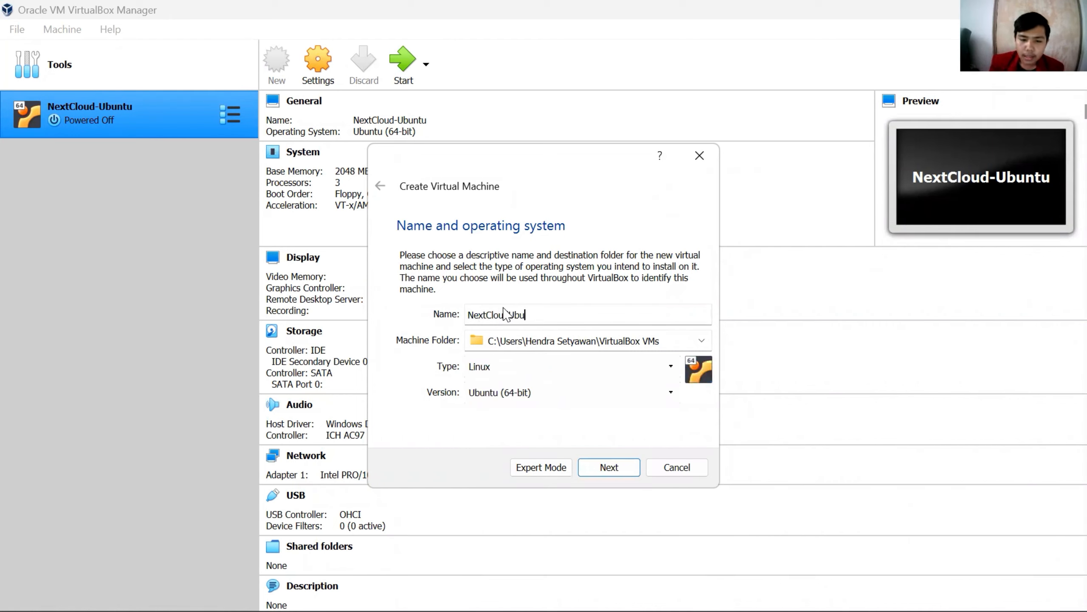
pyautogui.write('ntu')
pyautogui.click(508, 315)
pyautogui.press('BackSpace')
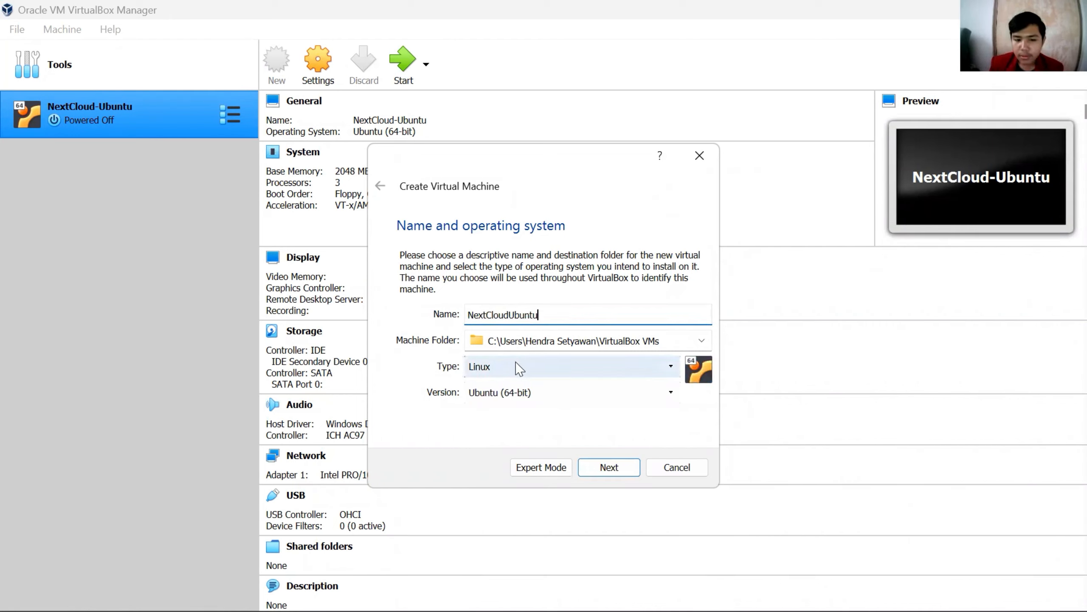
pyautogui.click(527, 368)
pyautogui.click(528, 372)
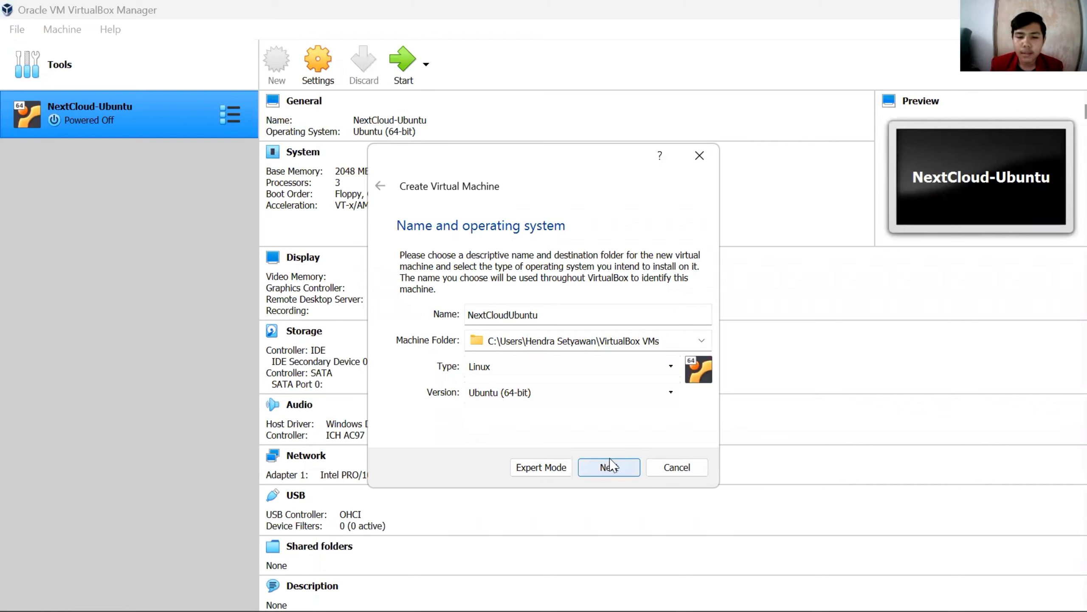
pyautogui.click(626, 474)
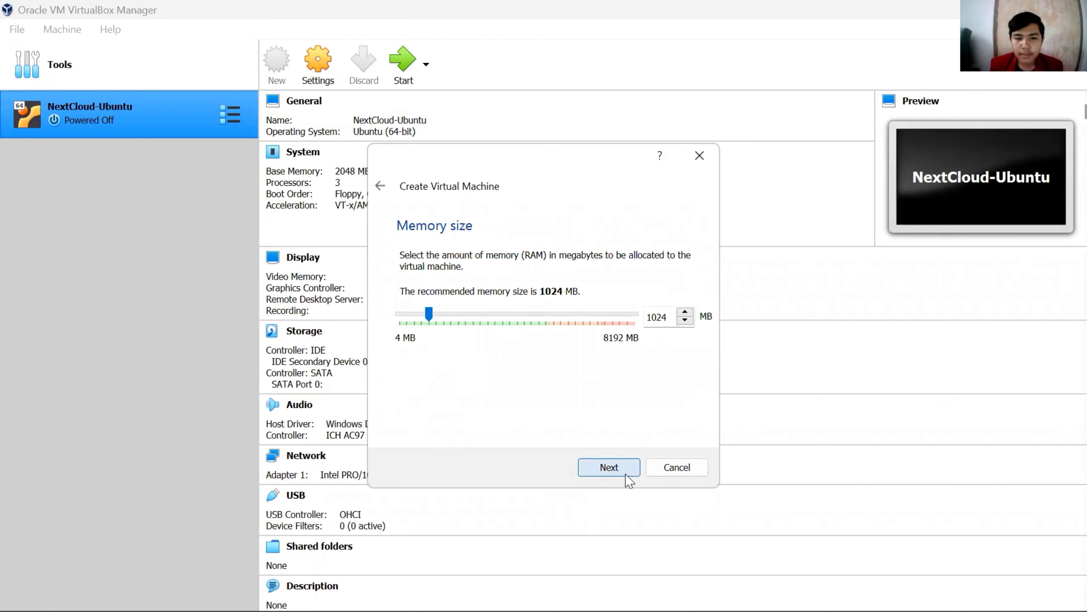
# Allocate 2048 MB of memory to the new machine and choose to create a virtual hard disk now
pyautogui.moveTo(430, 314); pyautogui.dragTo(463, 317)
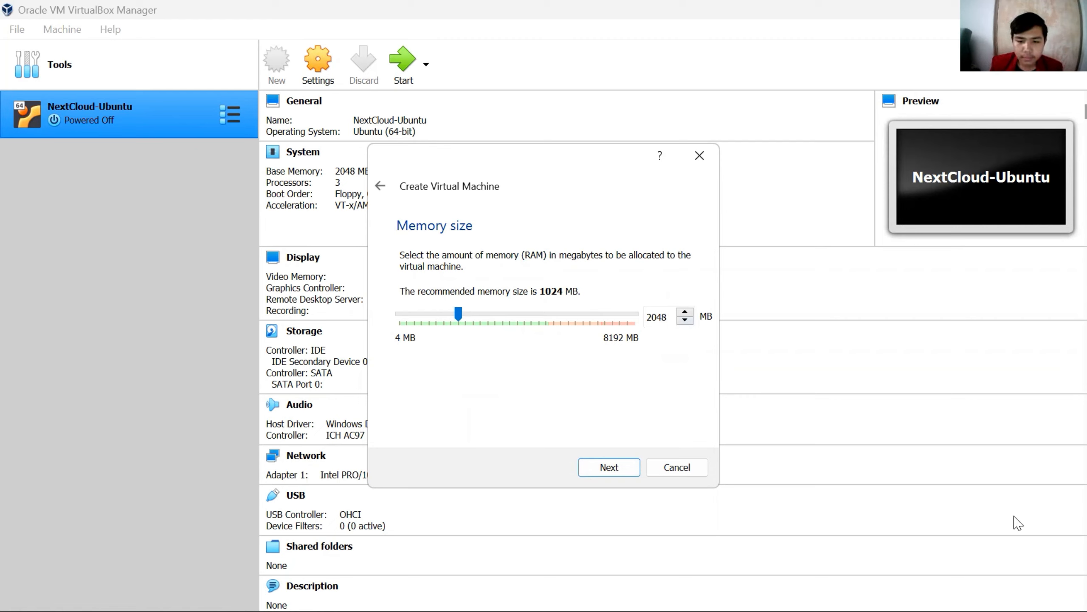
pyautogui.click(600, 467)
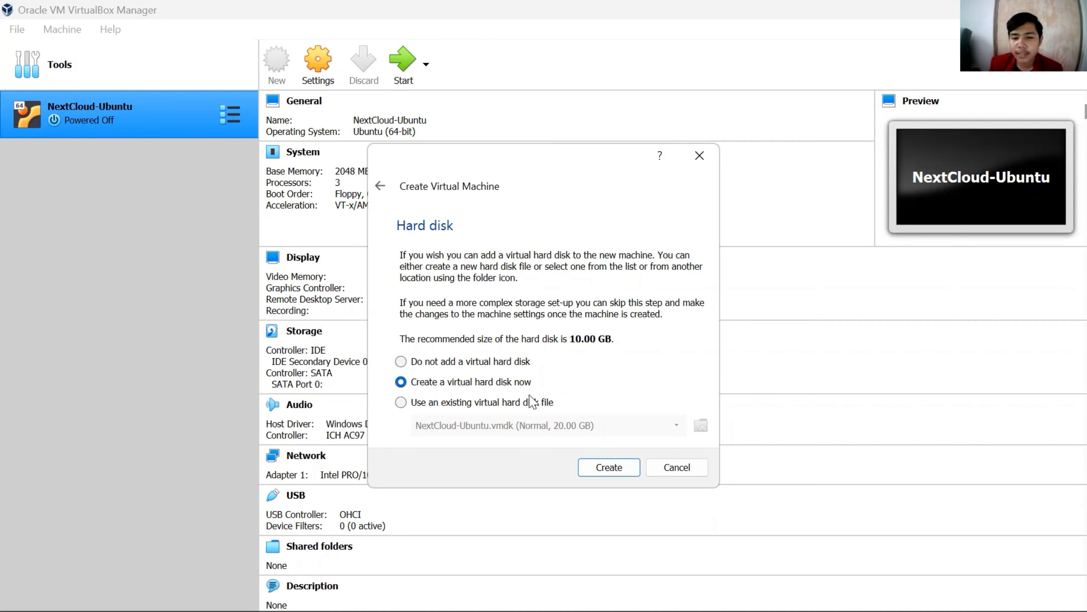
pyautogui.click(599, 468)
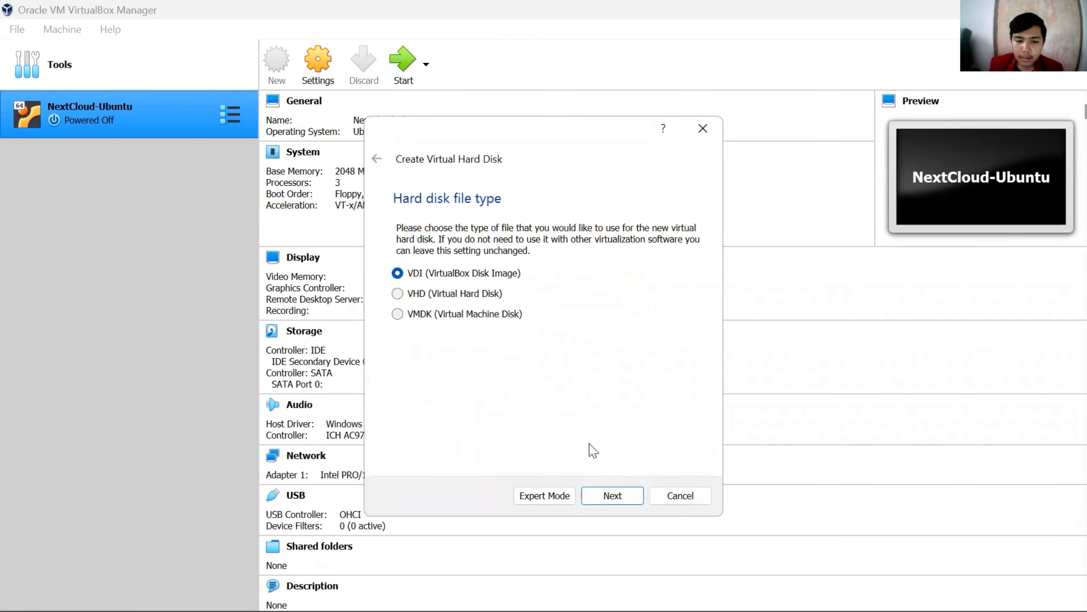
# Create the virtual hard disk as a dynamically allocated VMDK file with a size of 25 GB
pyautogui.click(398, 315)
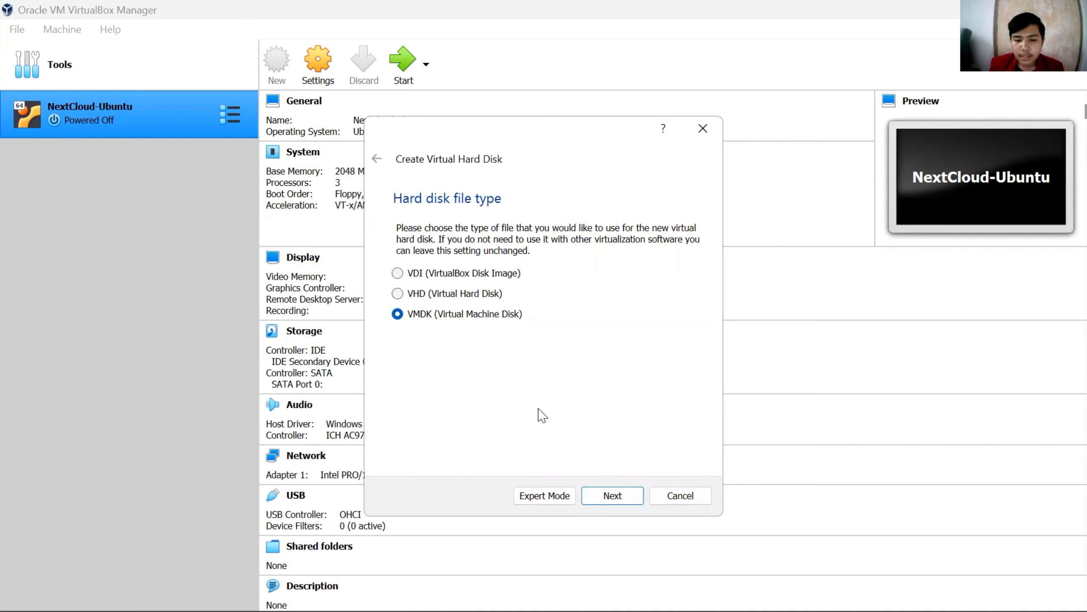
pyautogui.click(613, 498)
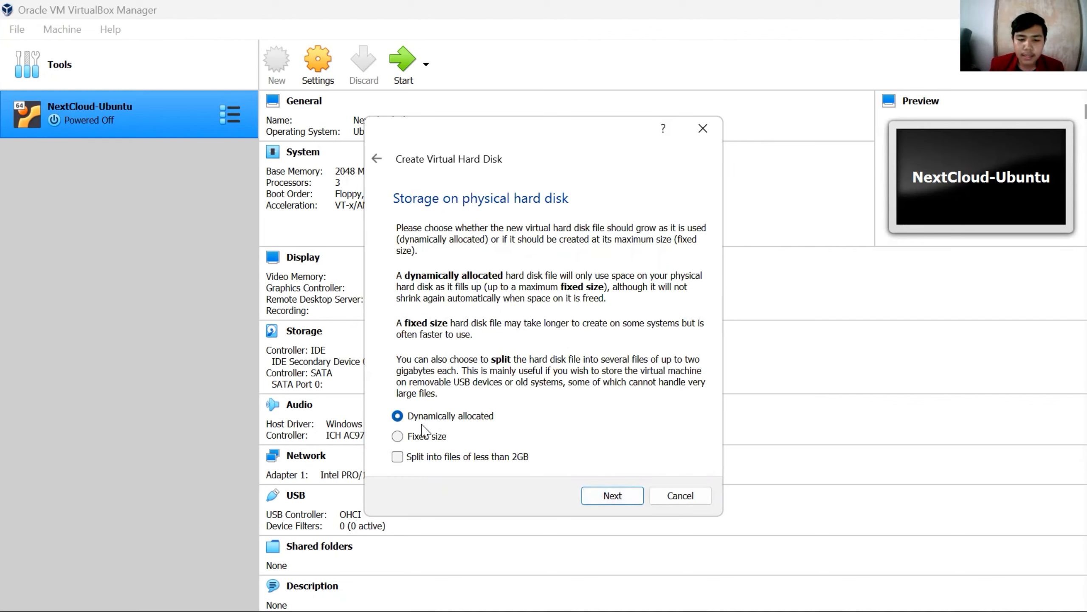
pyautogui.click(602, 495)
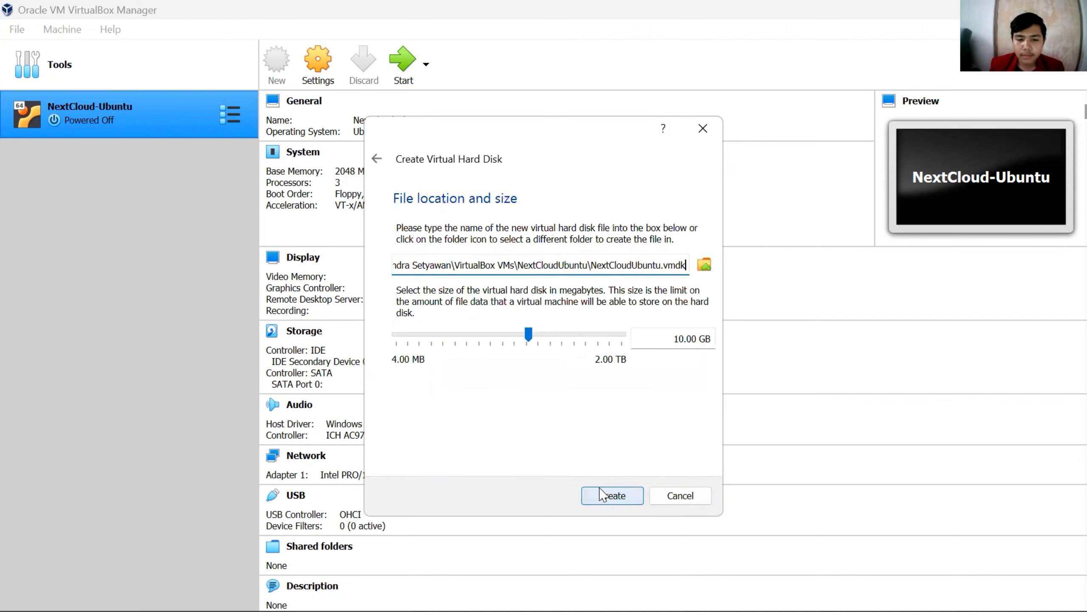
pyautogui.click(658, 339)
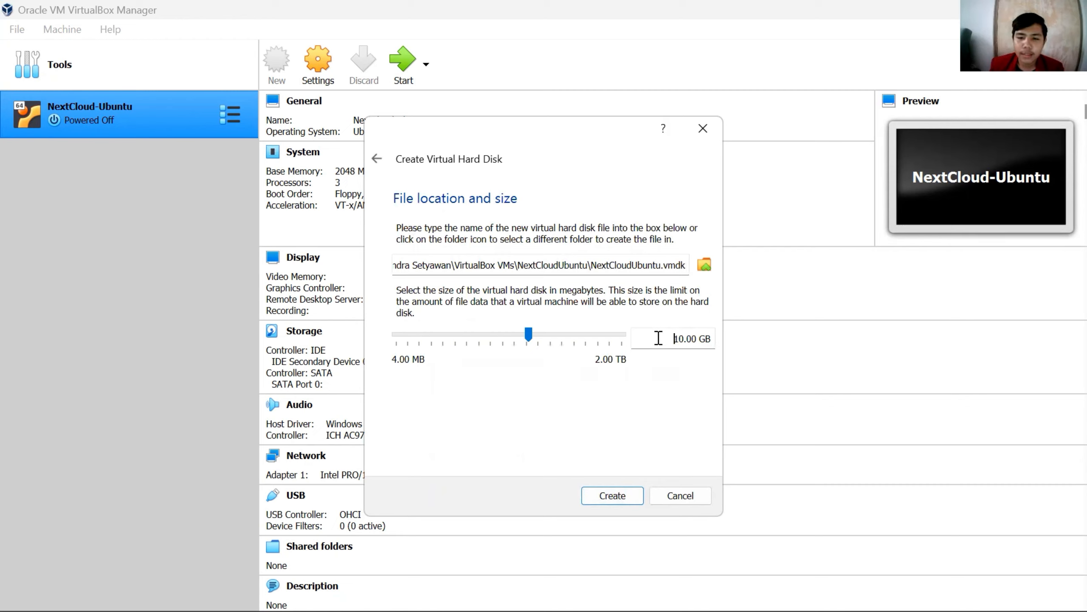
pyautogui.press('Delete')
pyautogui.write('25')
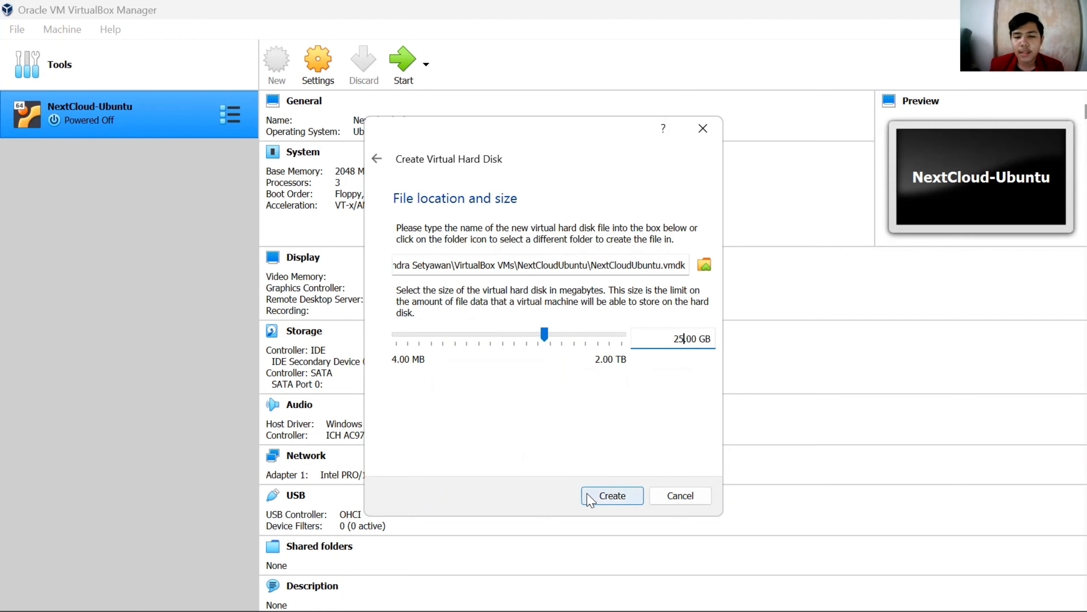
pyautogui.click(606, 495)
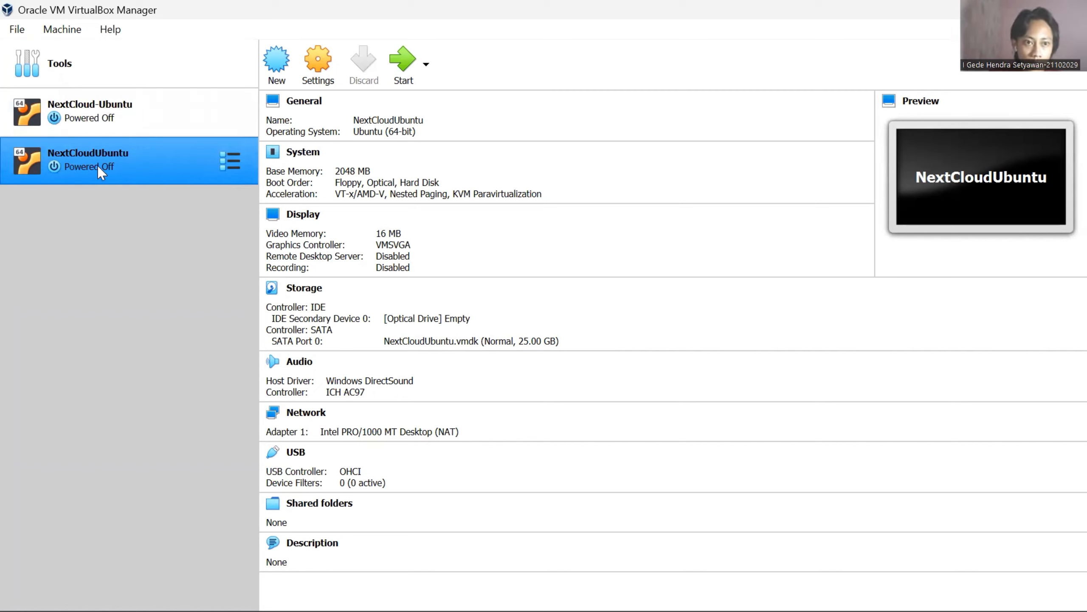
# In the NextCloudUbuntu storage settings, attach ubuntu-22.04.1-live-server-amd64.iso from SANDISK (E:) to the empty IDE optical drive
pyautogui.click(314, 80)
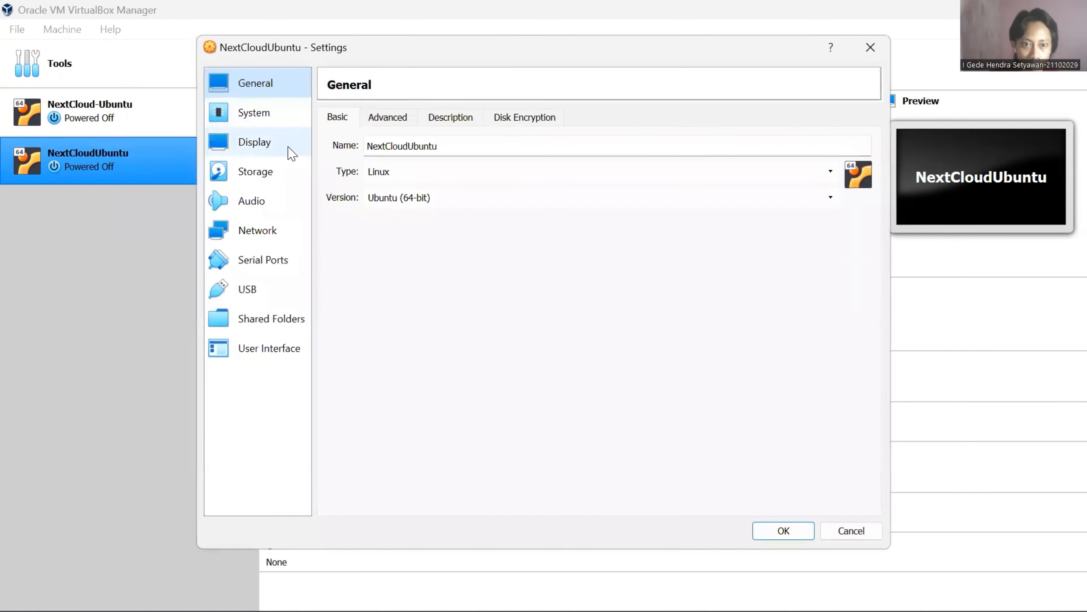
pyautogui.click(274, 172)
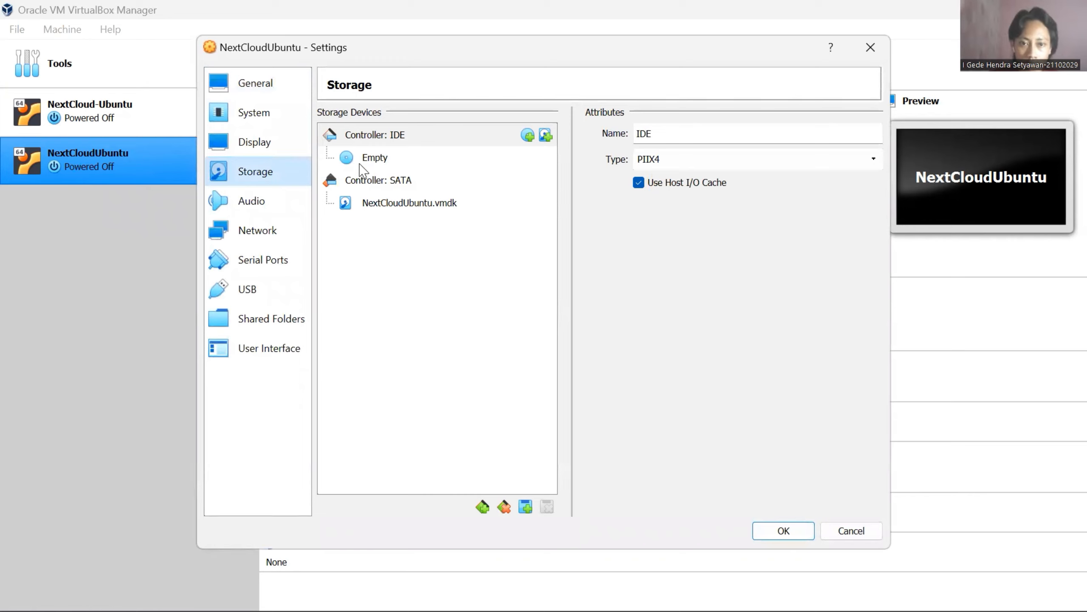
pyautogui.click(376, 167)
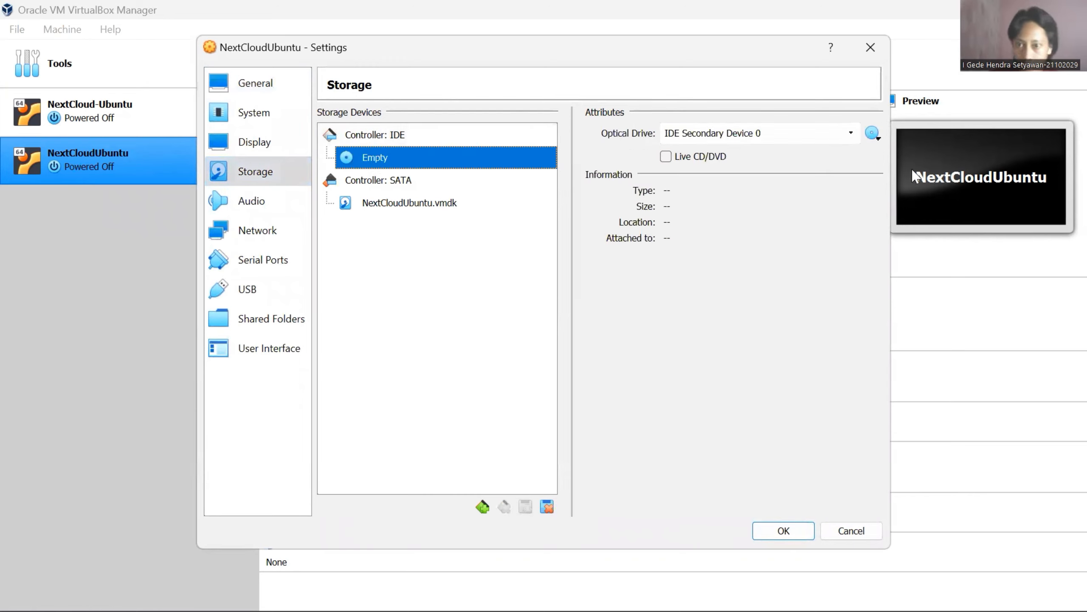
pyautogui.click(872, 134)
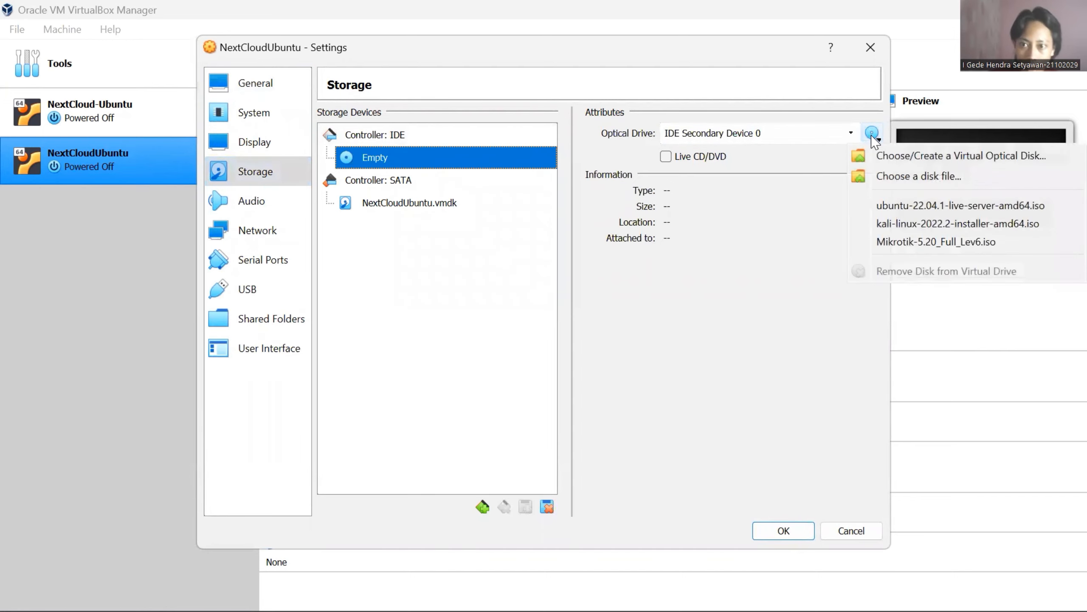
pyautogui.click(890, 185)
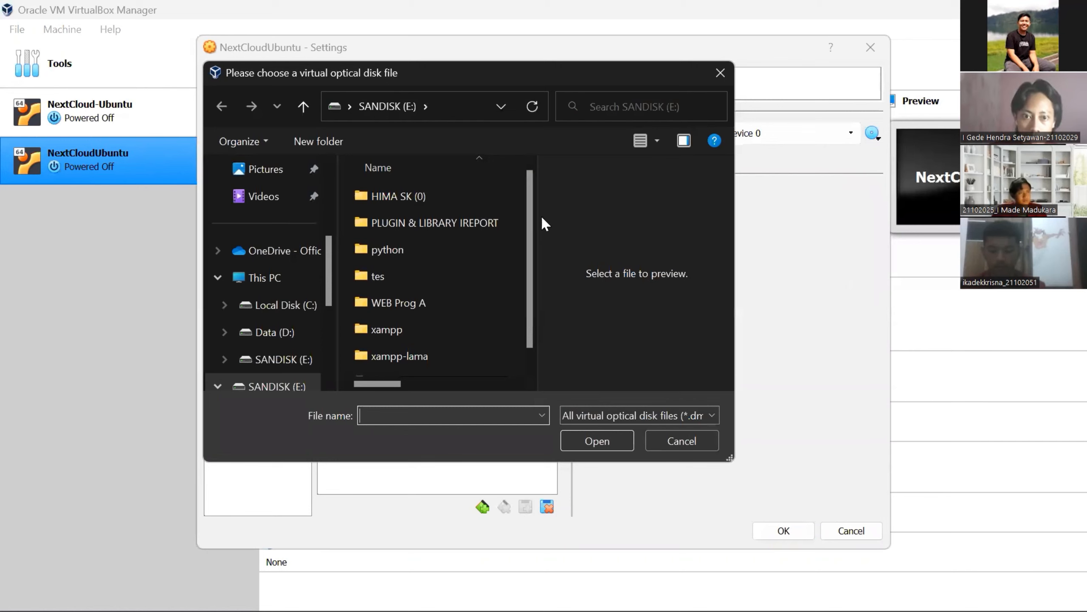
pyautogui.scroll(-1, 461, 242)
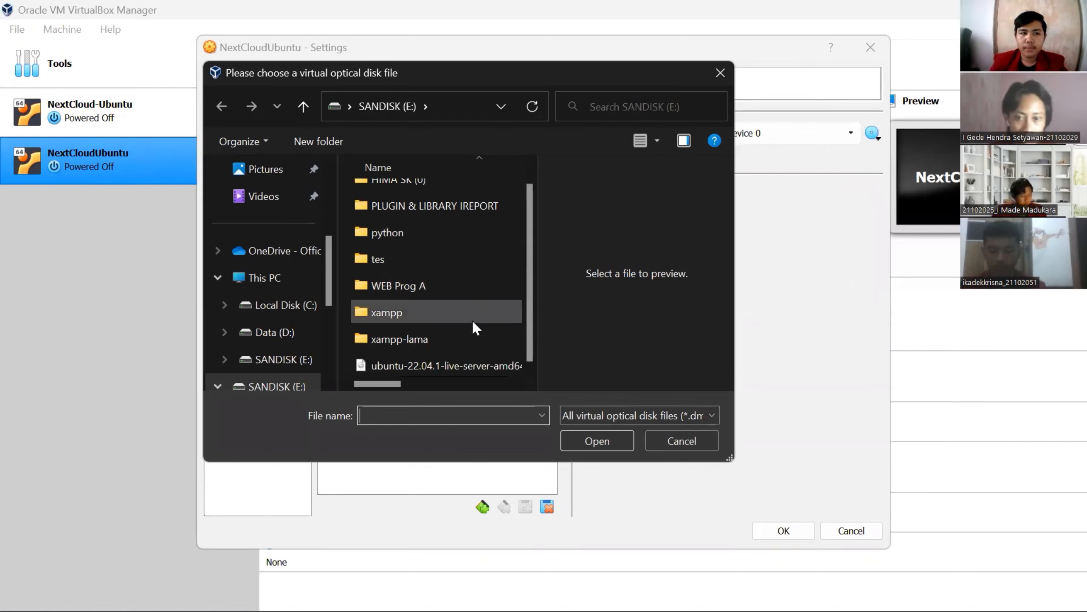
pyautogui.click(458, 365)
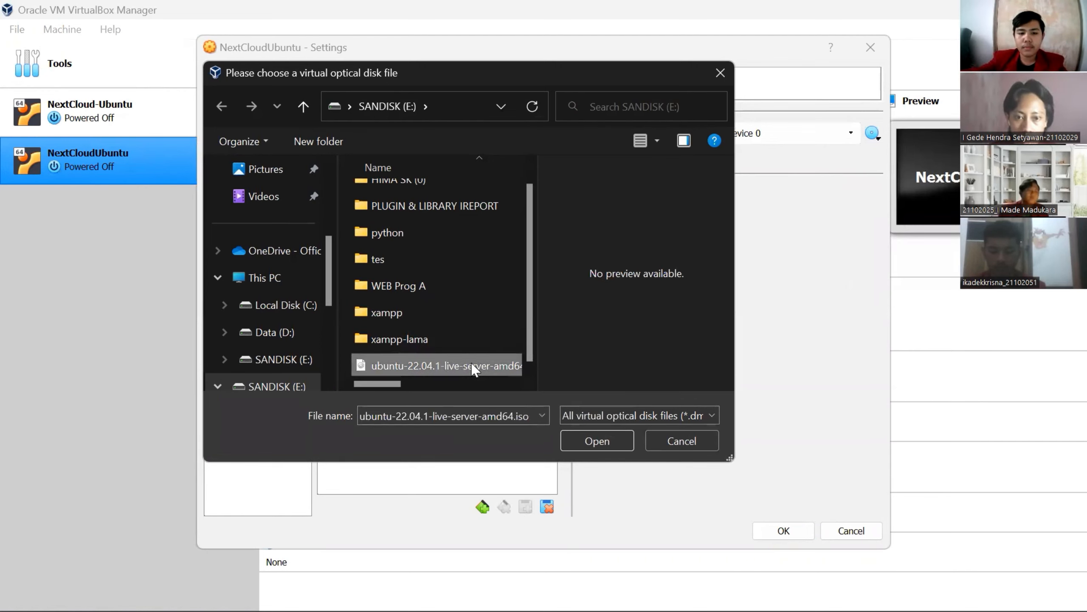
pyautogui.click(574, 440)
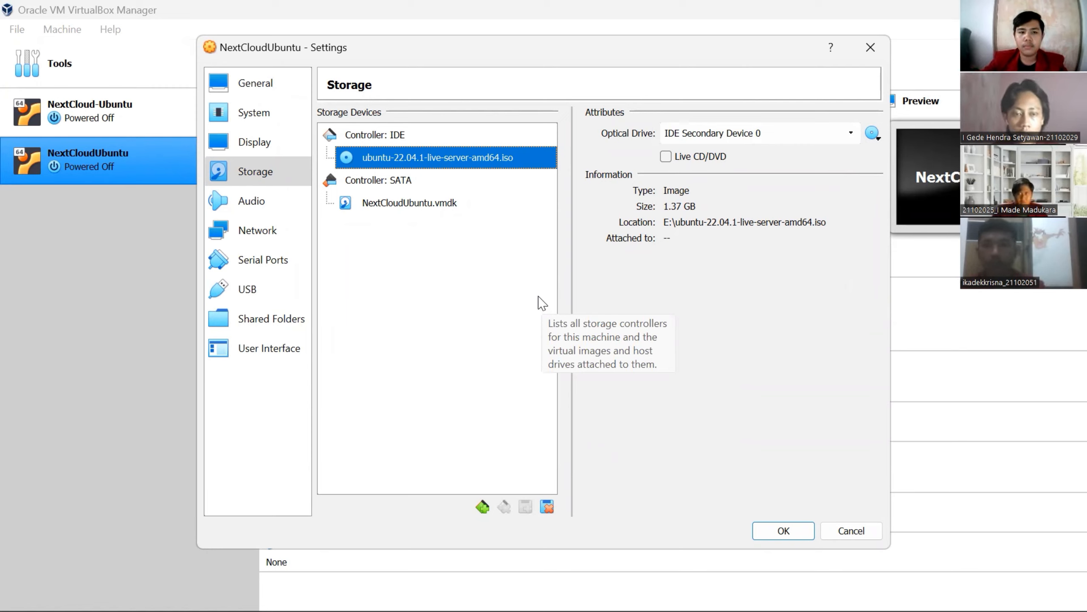
# Set the NextCloudUbuntu machine's processor count to 3 CPUs in its system settings and save the settings
pyautogui.click(274, 117)
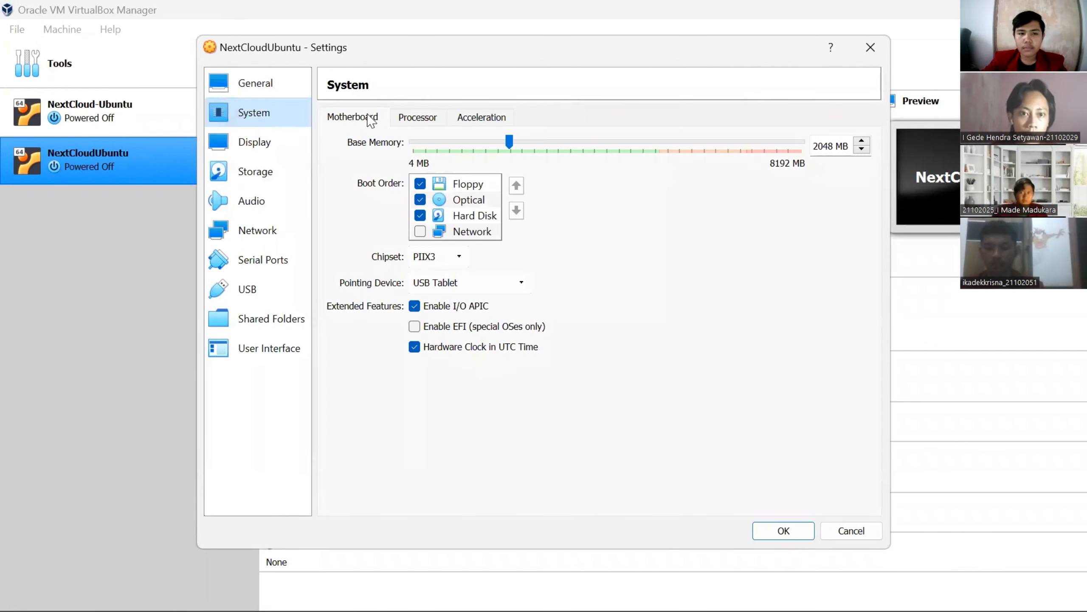
pyautogui.click(417, 116)
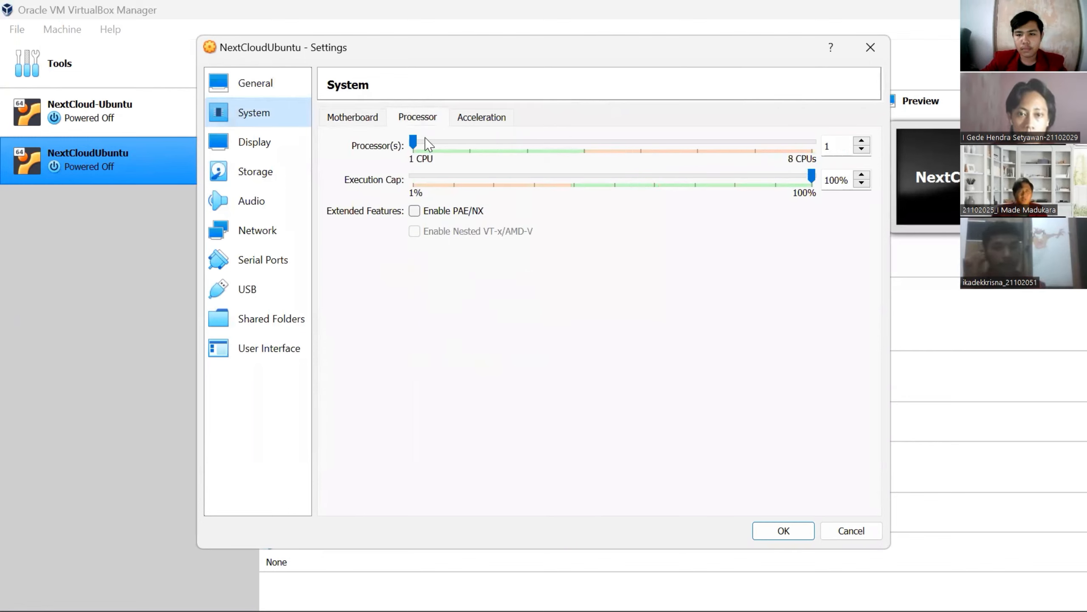
pyautogui.moveTo(413, 142); pyautogui.dragTo(519, 149)
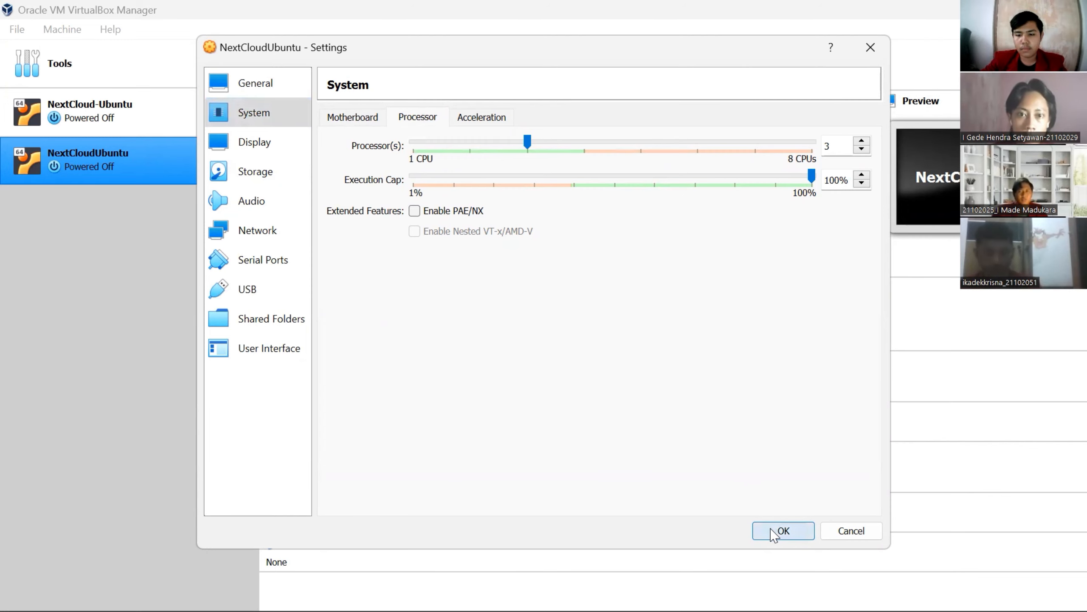
pyautogui.click(783, 530)
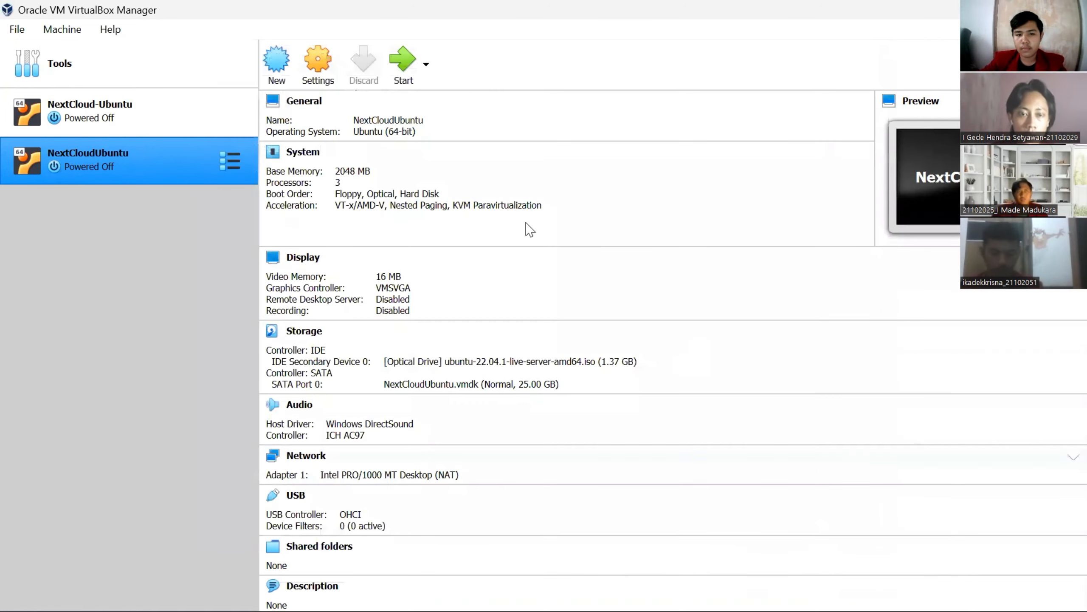
# Start the NextCloudUbuntu virtual machine and boot the Try or Install Ubuntu Server entry from the GRUB menu
pyautogui.click(396, 68)
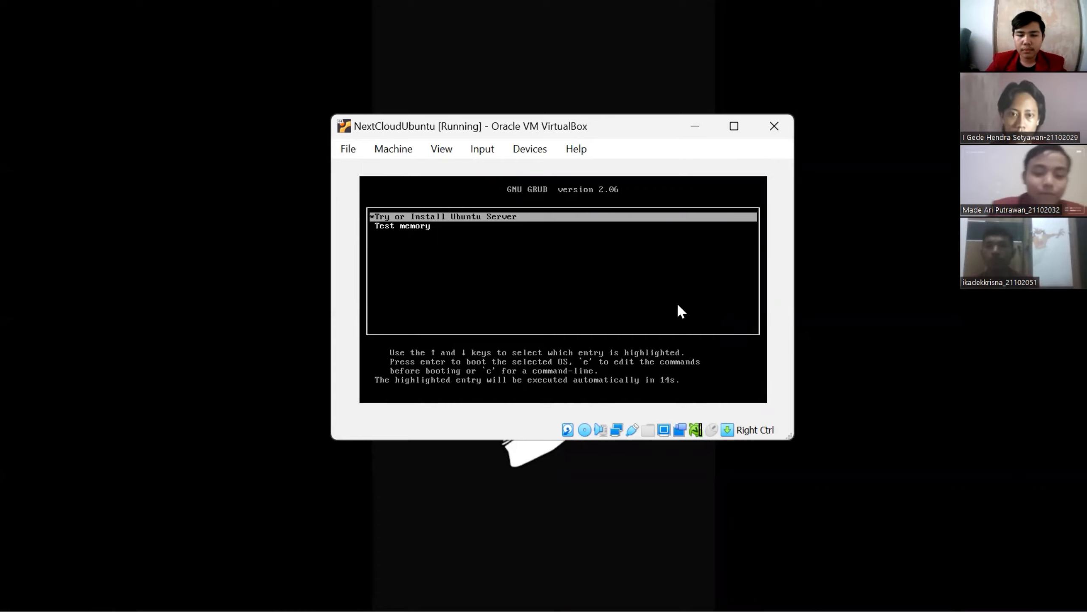
pyautogui.press('Down')
pyautogui.press('Up')
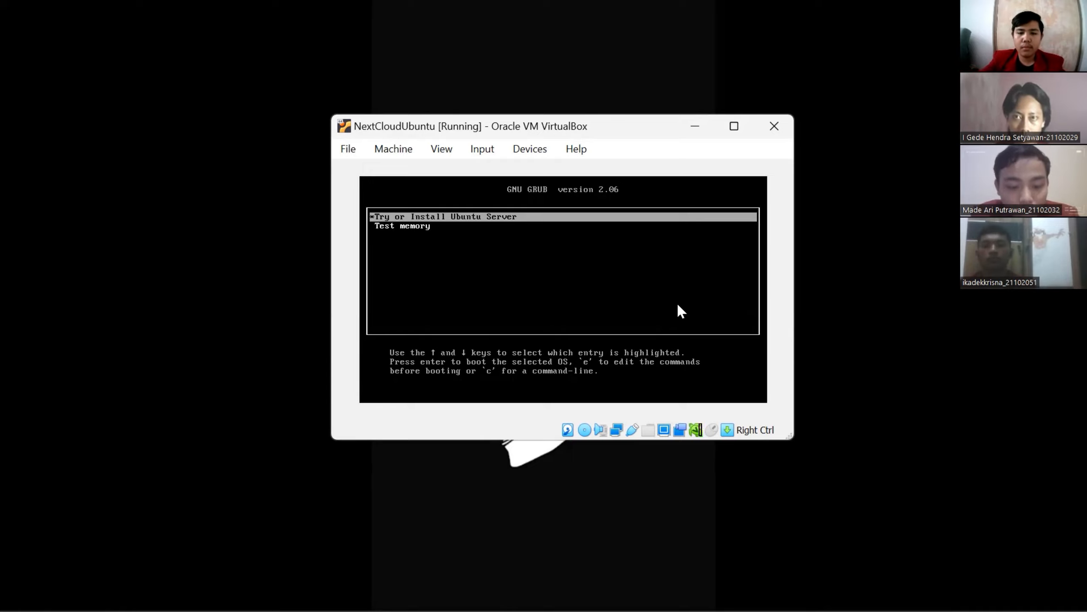
pyautogui.press('Return')
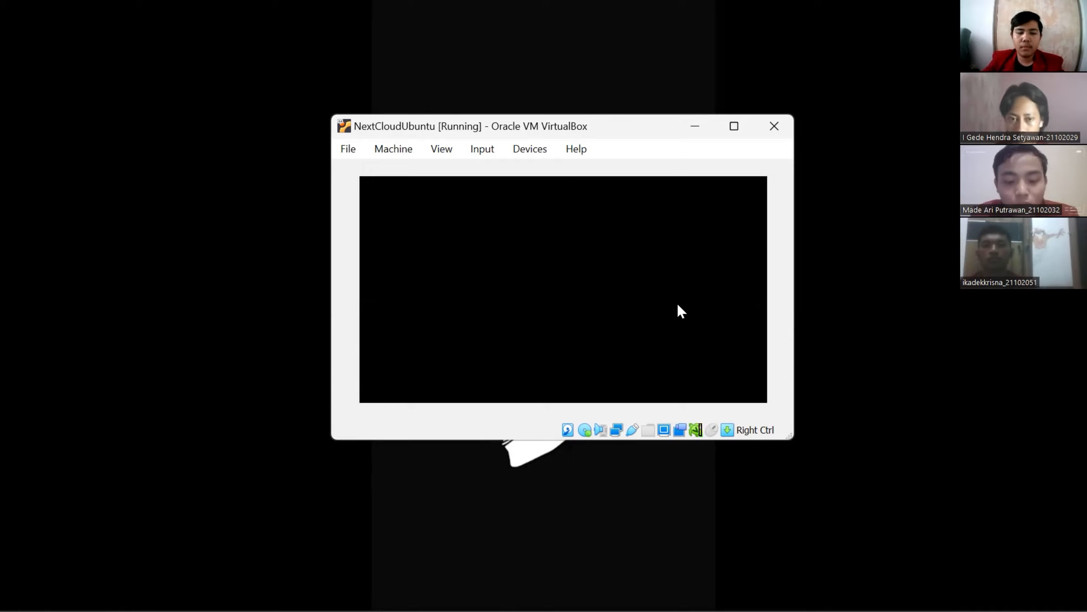